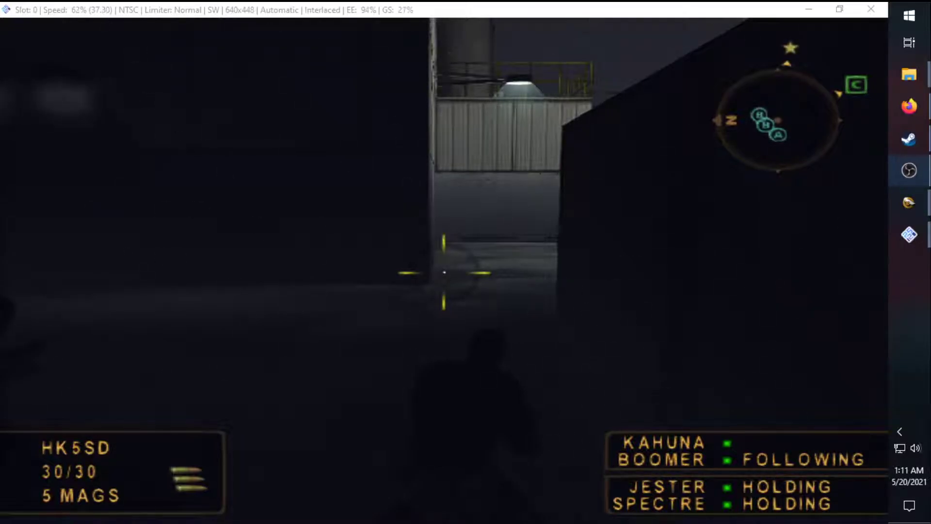
Switch away from the PCSX2 game to the reshade.me home page in Firefox.
key(alt+Tab)
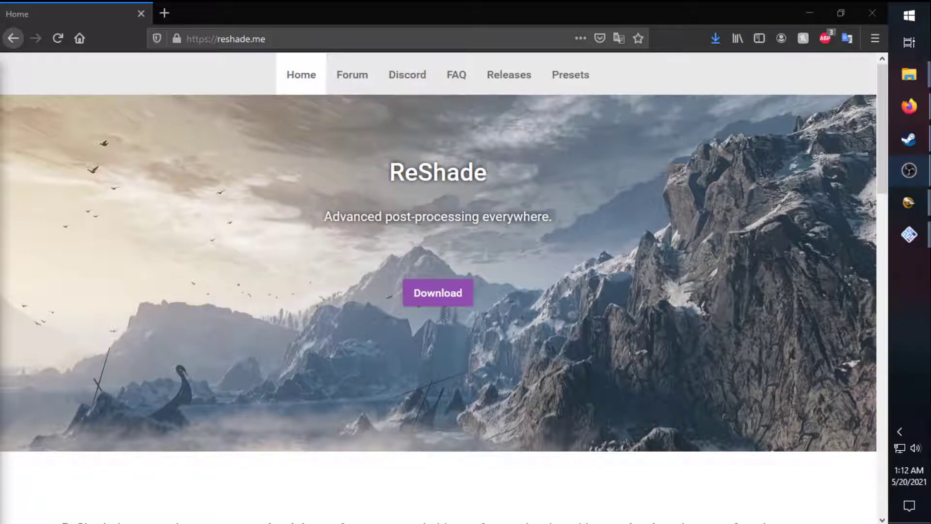
Request the ReShade 4.9.1 download, cancel the save, and open the Downloads folder with the installer.
scroll(438, 291, down, 1)
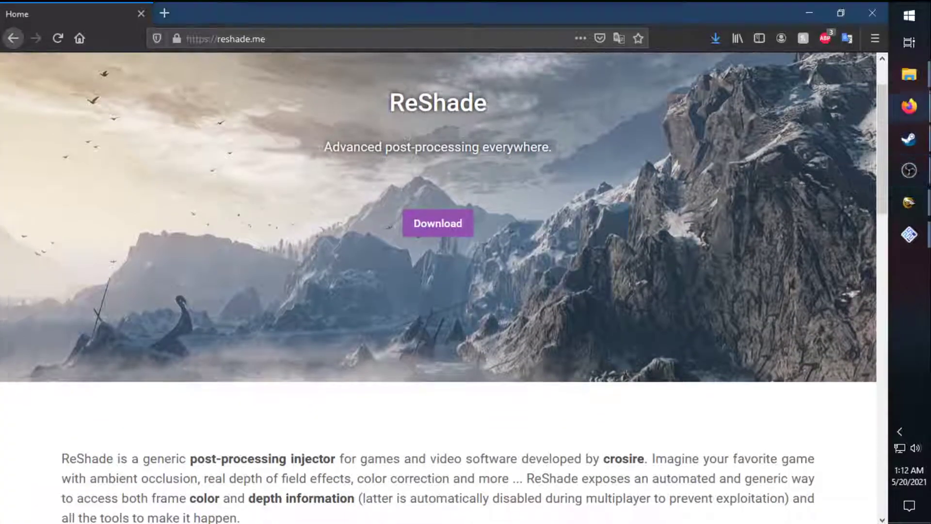
click(438, 222)
click(438, 342)
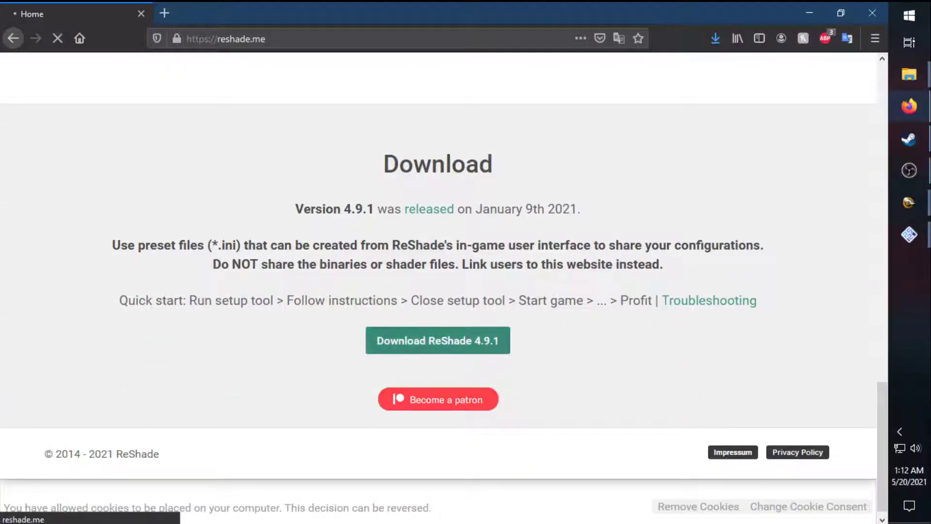
click(702, 245)
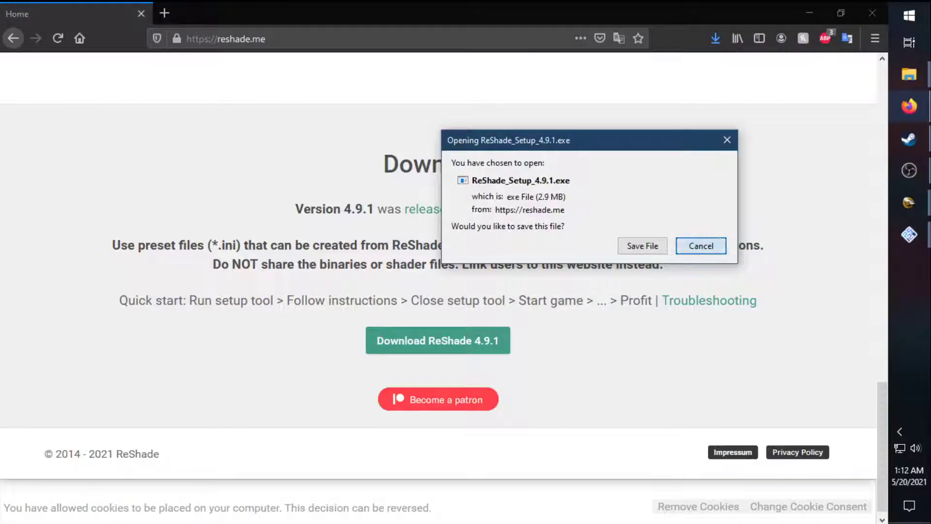
mouse_move(910, 74)
click(814, 65)
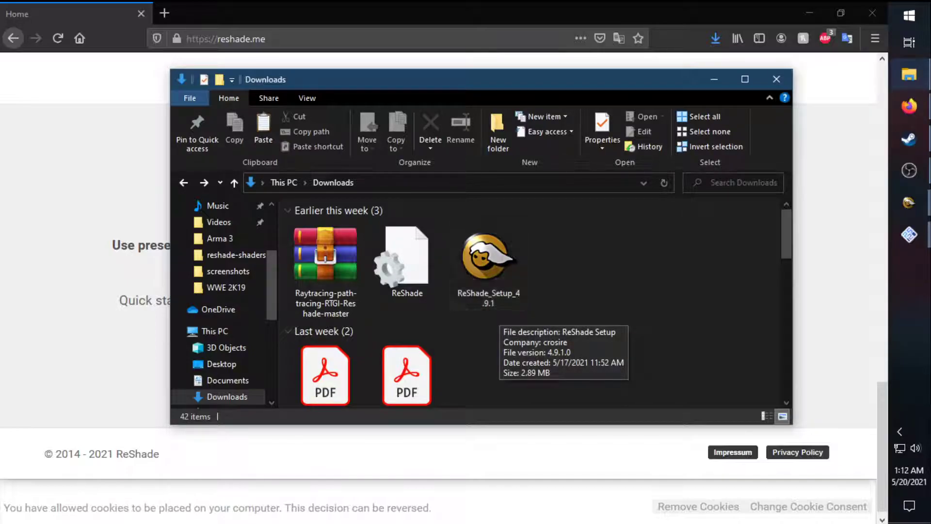
Run ReShade_Setup_4.9.1 from Downloads and choose to select a game to manage.
click(488, 264)
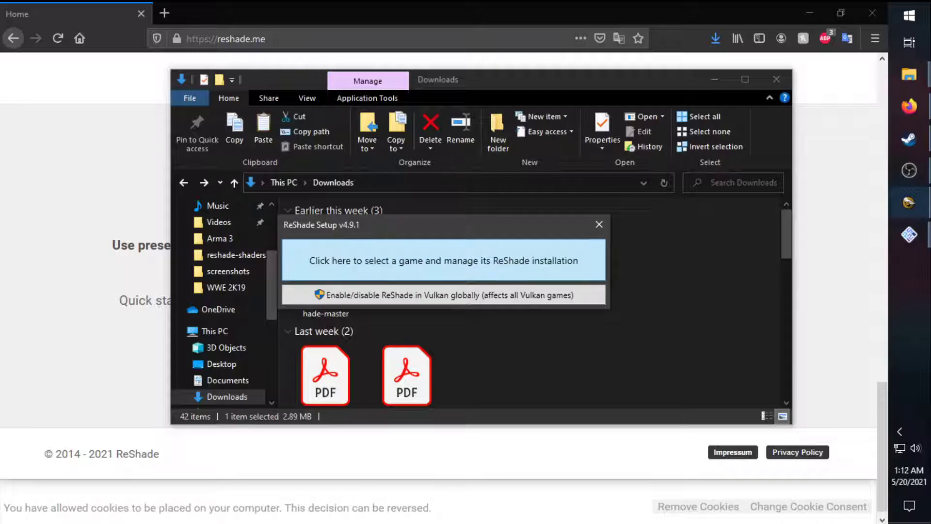
click(444, 260)
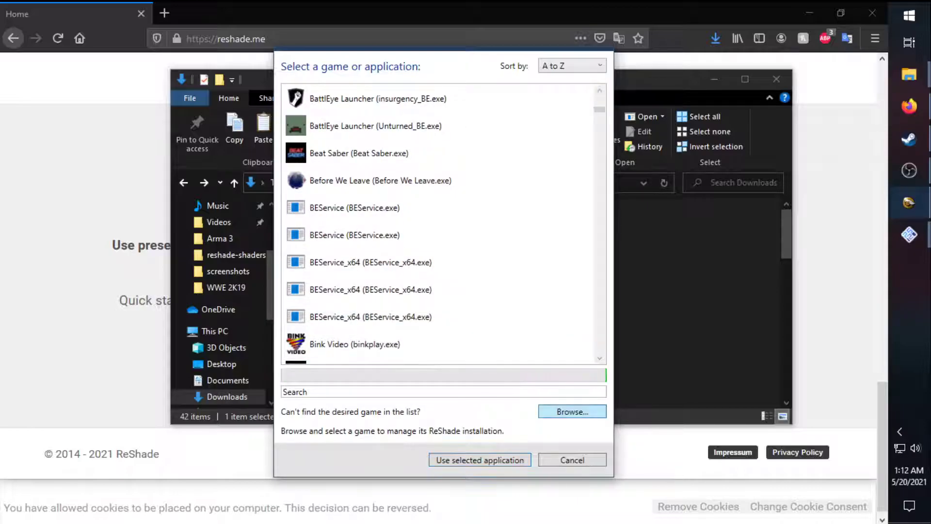
Browse for an unlisted game and copy the D:\PCSX2 1.4.0 folder path from Explorer.
click(572, 412)
mouse_move(909, 74)
click(820, 160)
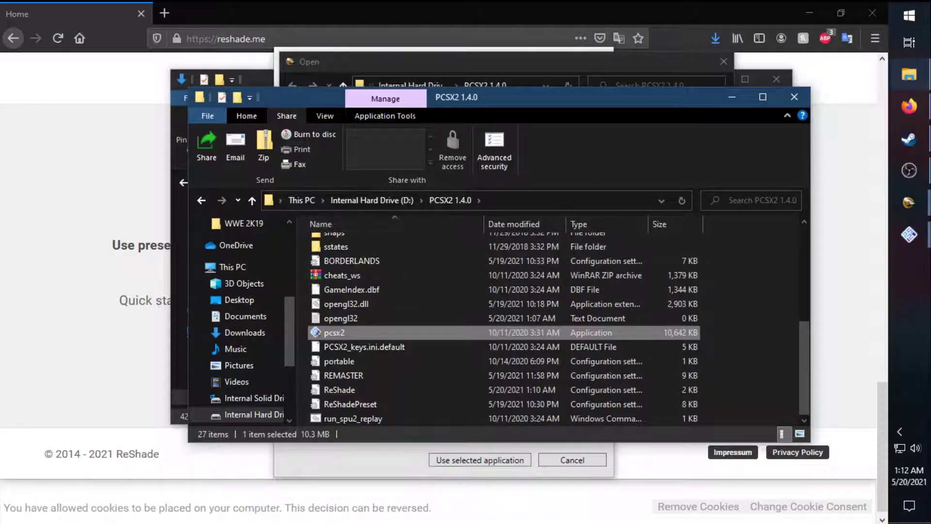
click(526, 200)
right_click(526, 200)
click(640, 246)
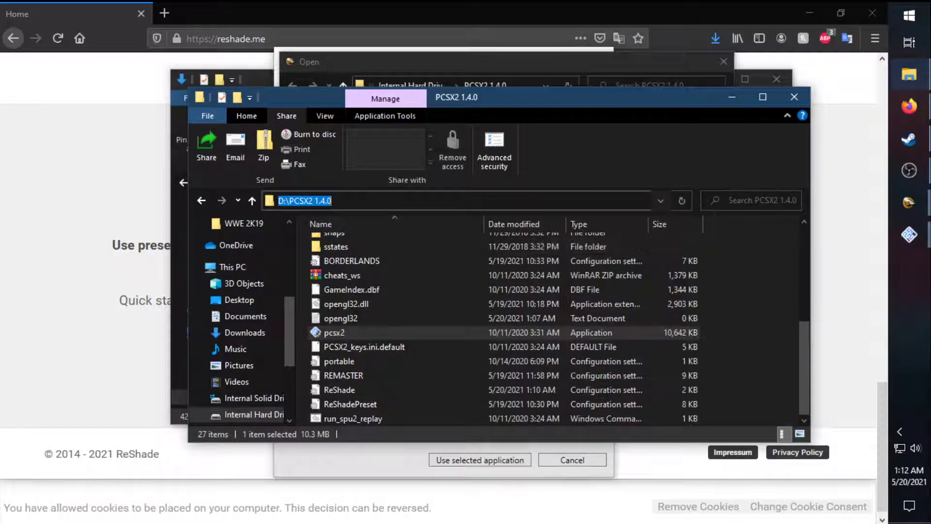
click(732, 96)
Paste the path into the file picker, go to PCSX2 1.4.0, and open the pcsx2 application.
click(485, 85)
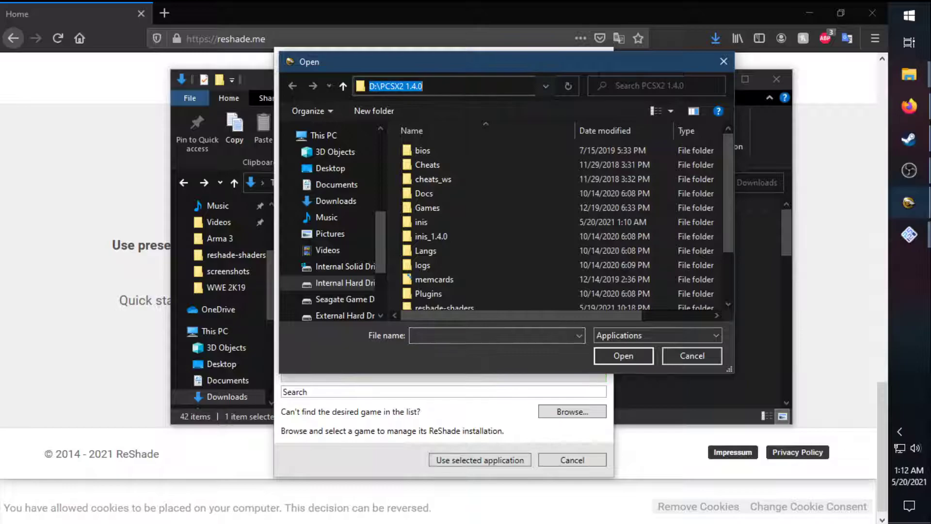
right_click(530, 83)
click(548, 136)
key(Return)
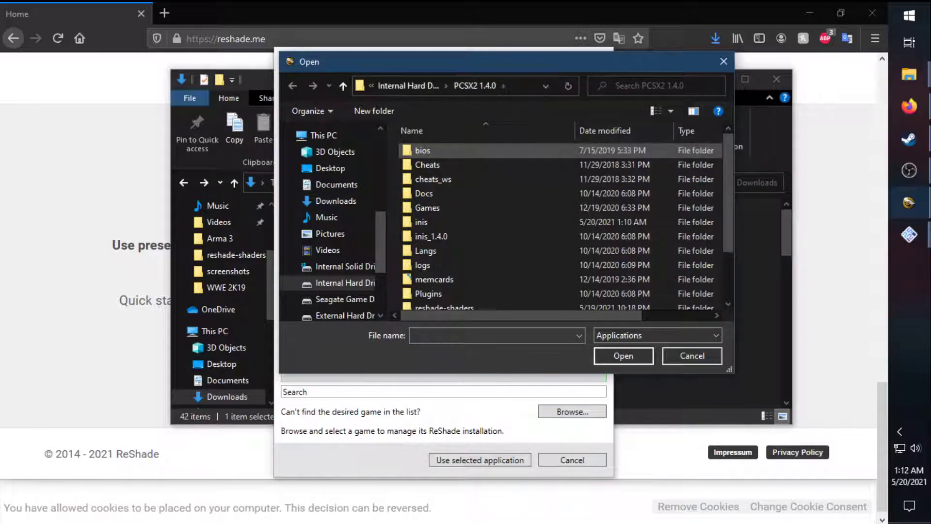
scroll(437, 266, down, 2)
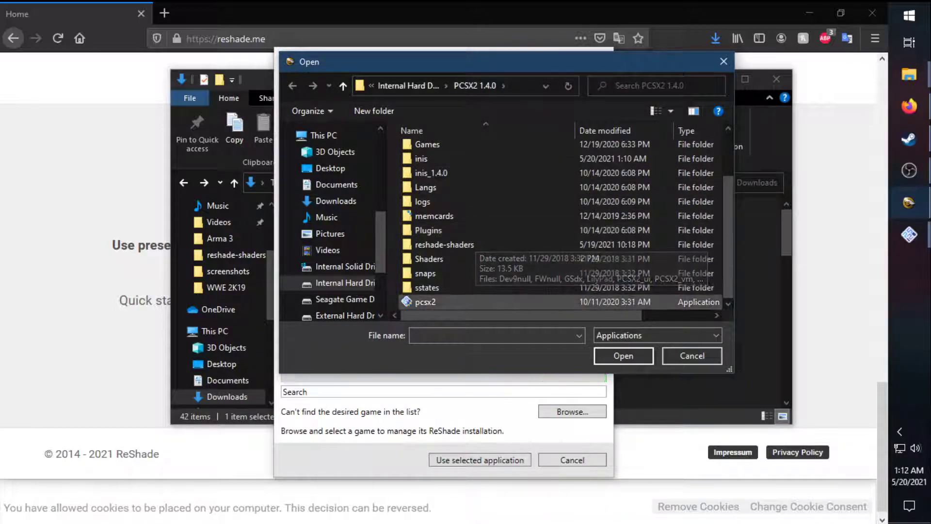
click(427, 301)
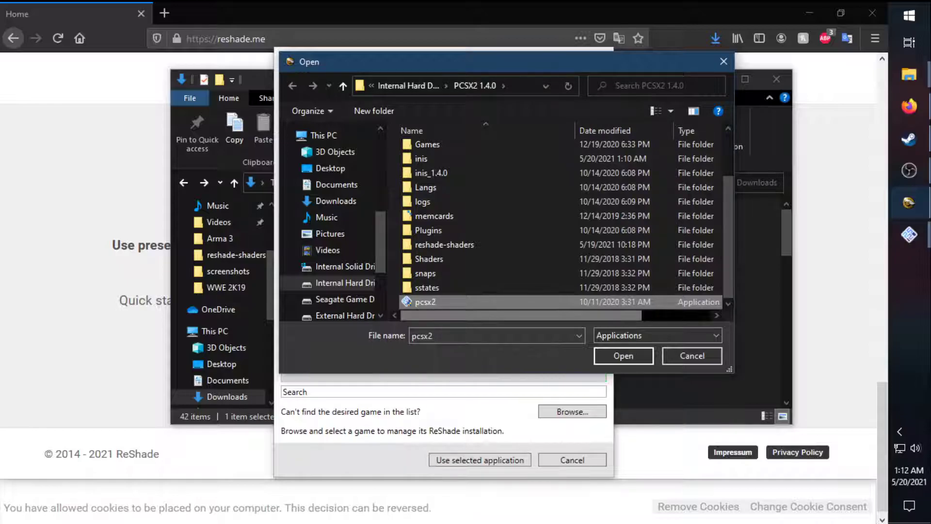
drag(412, 315, 482, 315)
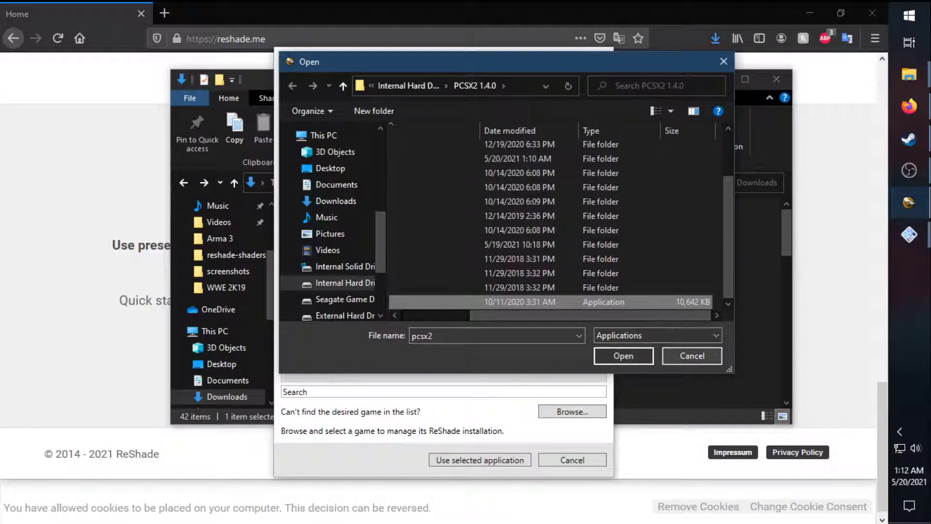
scroll(558, 218, left, 3)
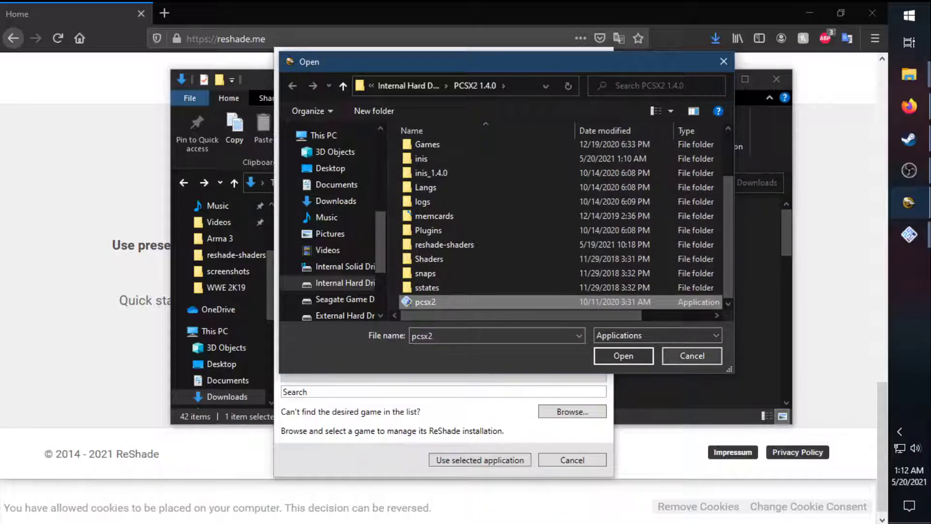
click(692, 356)
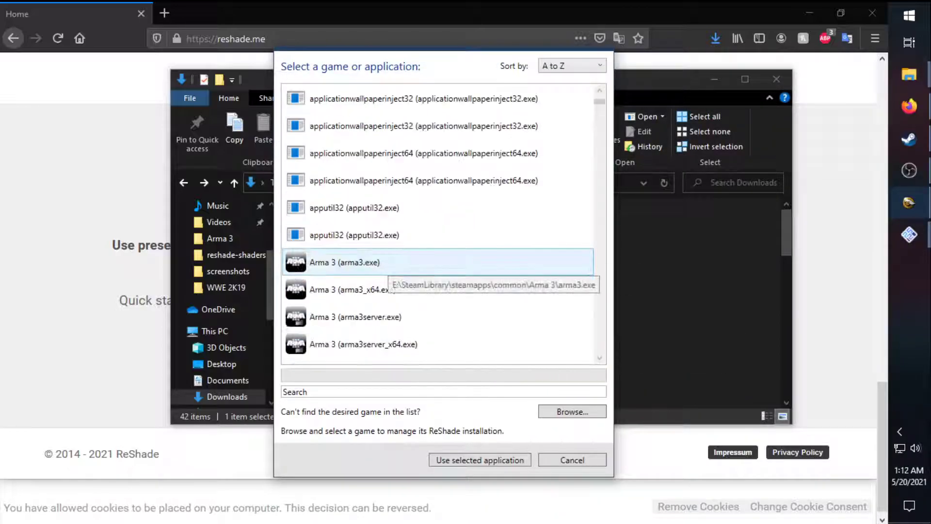
Confirm Among Us from the game list and pick OpenGL as the rendering API.
click(388, 235)
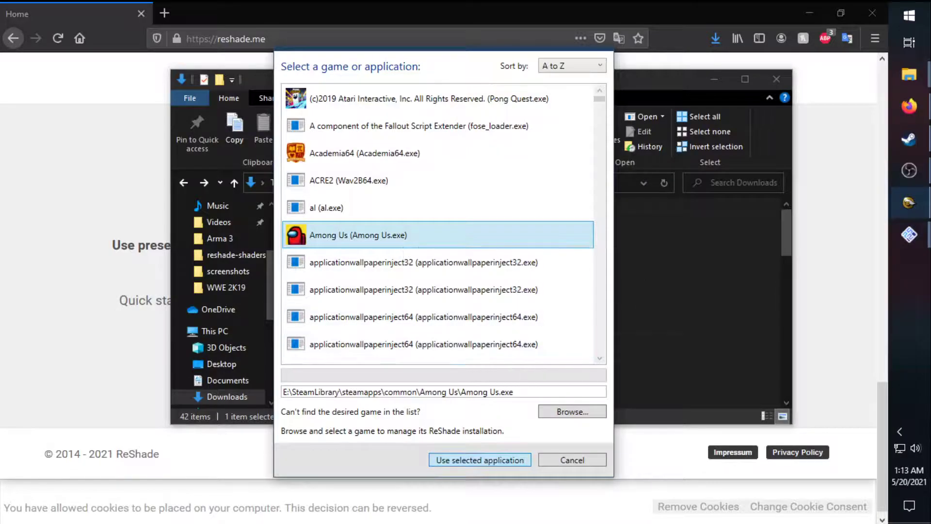
key(Return)
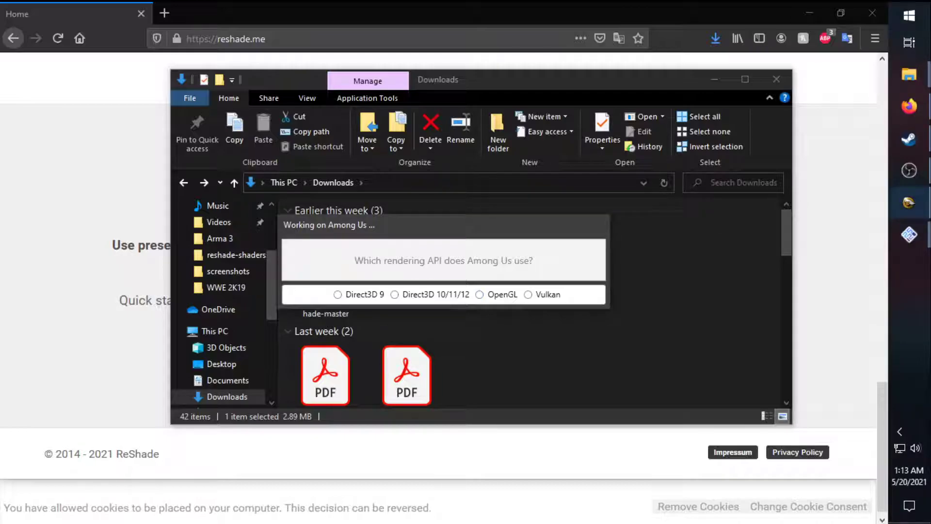
click(479, 295)
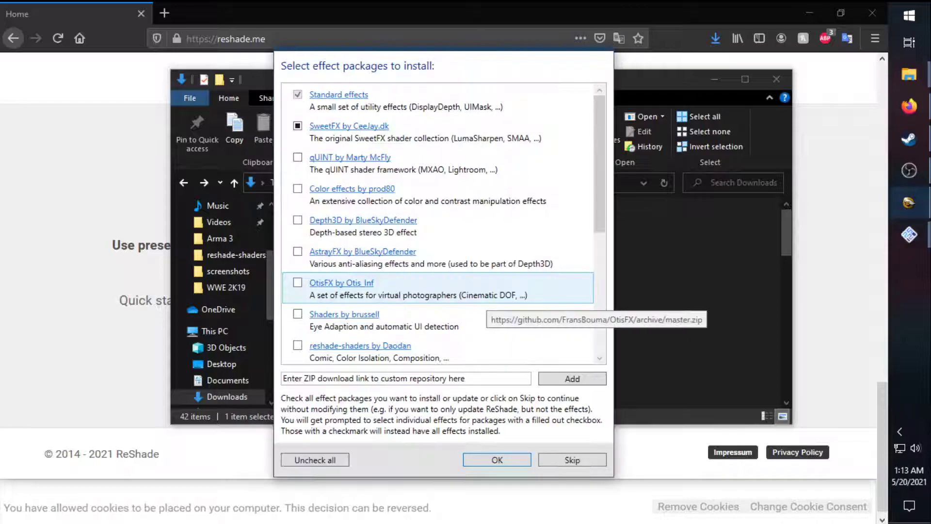
Bring the PCSX2 folder, the running game, and the emulator's main window to the front.
mouse_move(909, 106)
mouse_move(909, 74)
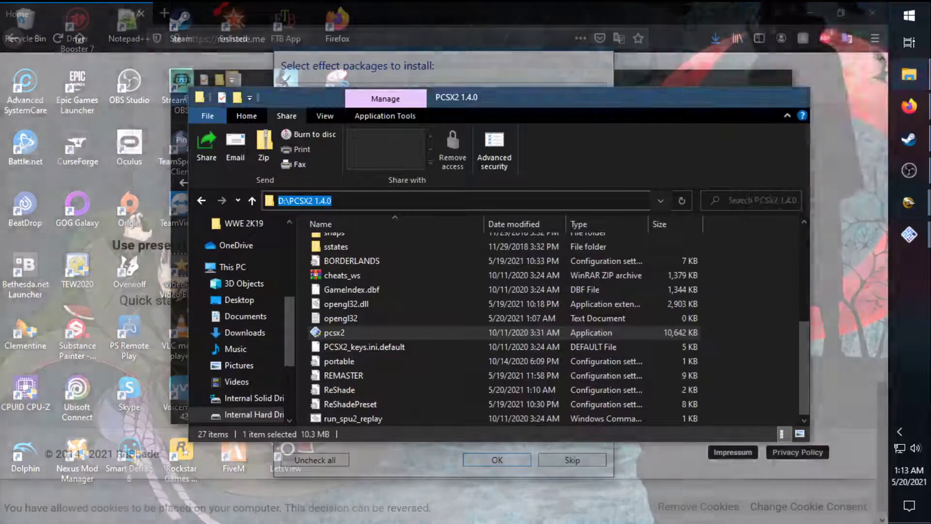
click(844, 121)
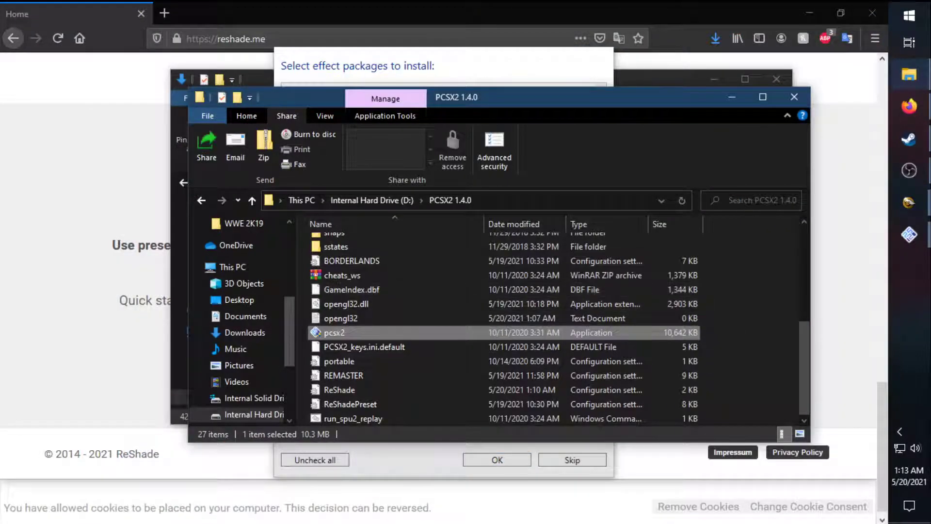
mouse_move(910, 235)
click(815, 291)
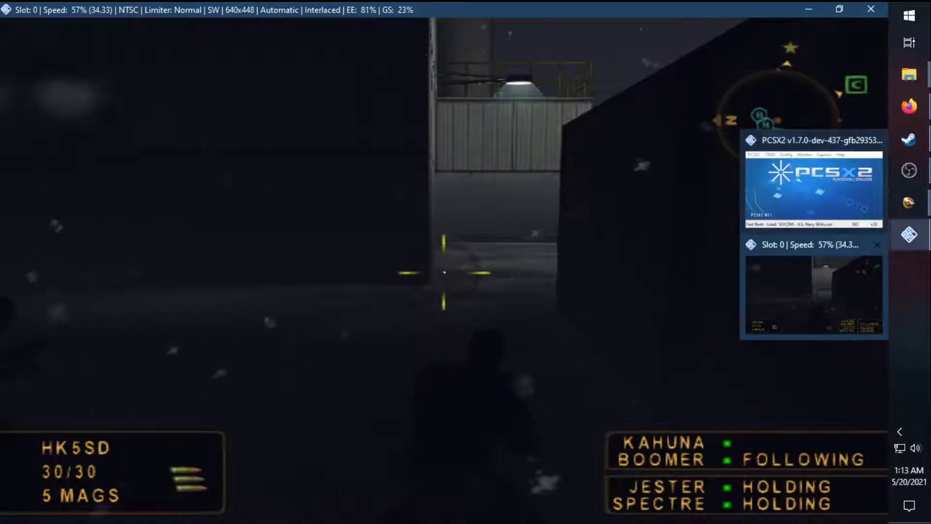
click(828, 176)
Check that Config > Video (GS) plugin settings use the OpenGL renderer, then close them.
click(215, 61)
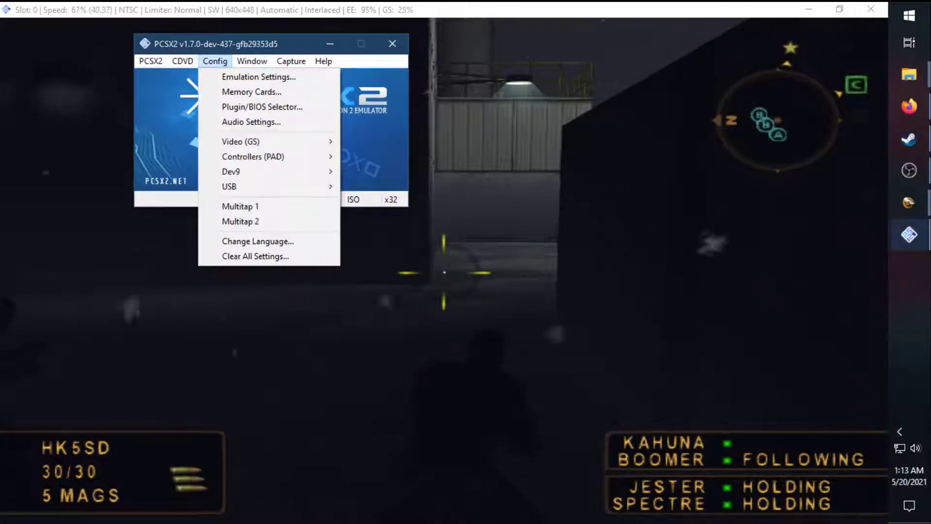
mouse_move(291, 141)
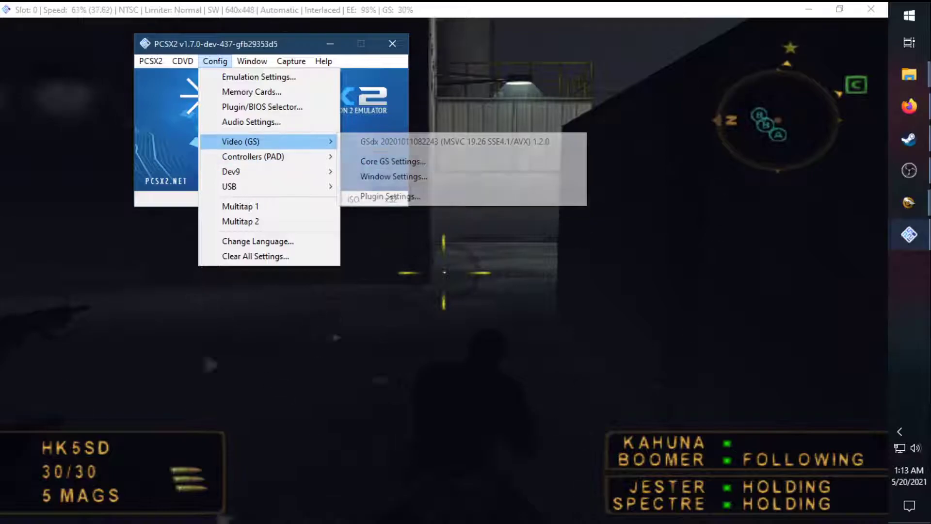
click(379, 197)
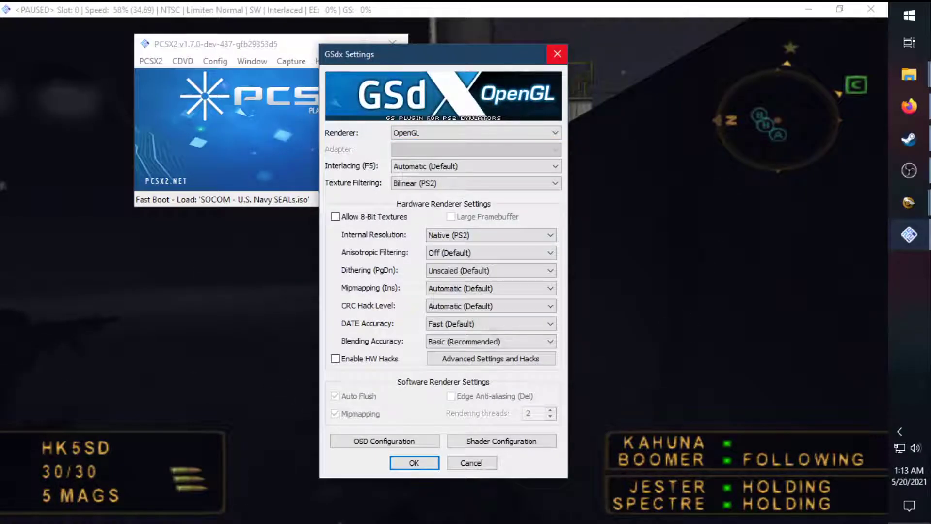
key(Return)
Hide the game, minimize PCSX2, and return to the ReShade effect package selection.
mouse_move(909, 202)
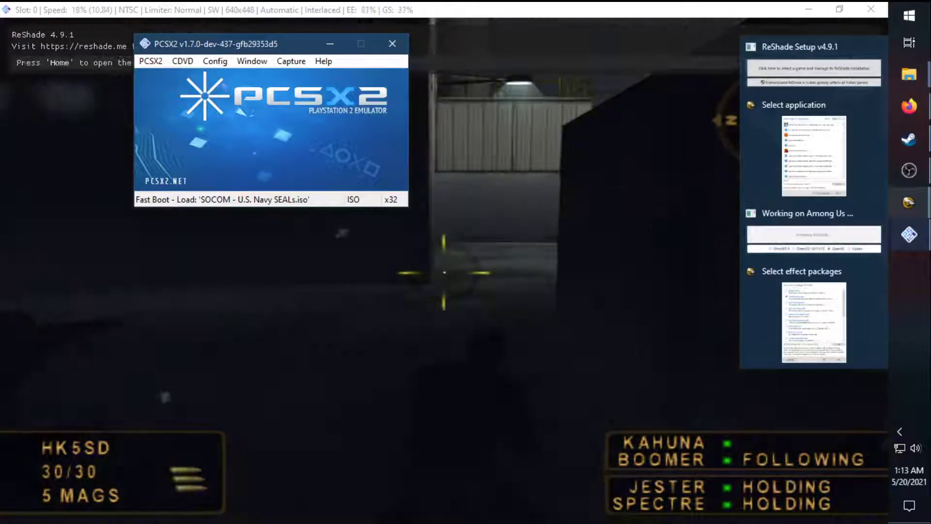
key(Escape)
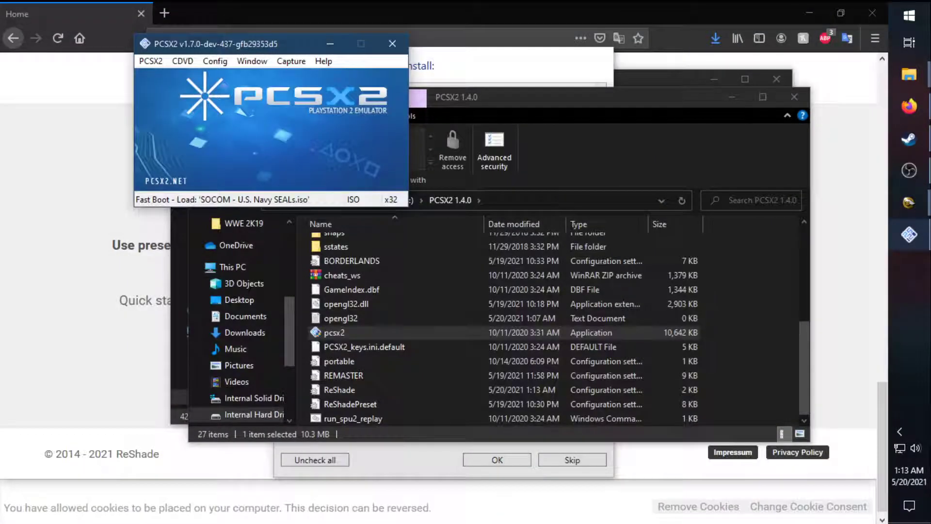
click(331, 43)
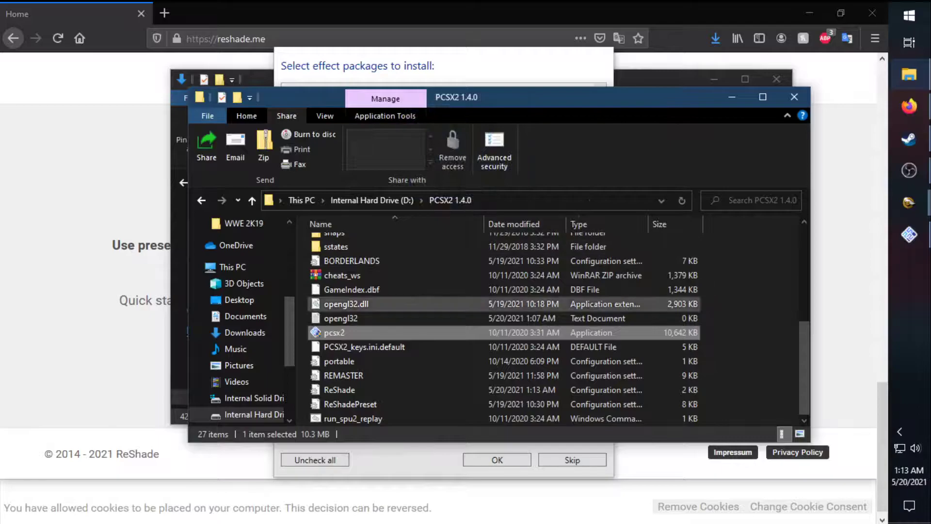
click(909, 203)
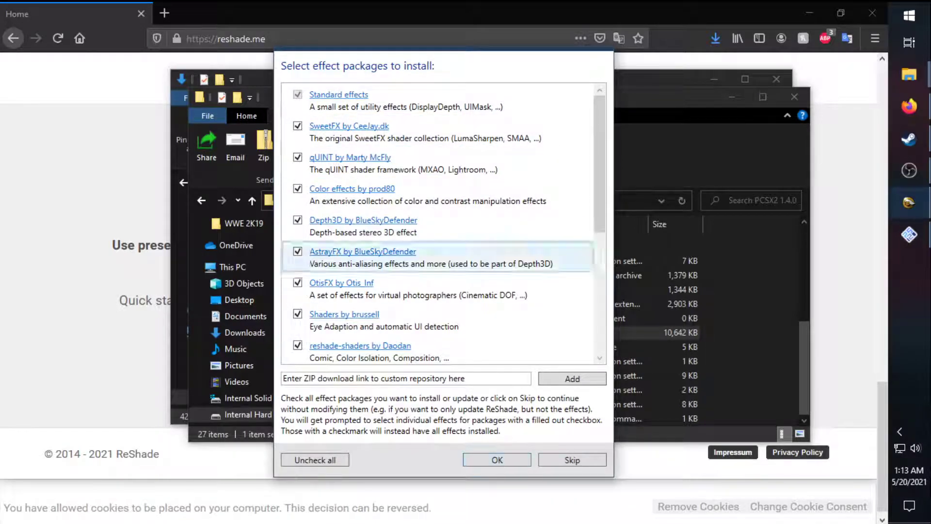
Close the finished setup and game selection windows, then find reshade-shaders in D:\PCSX2 1.4.0.
mouse_move(910, 202)
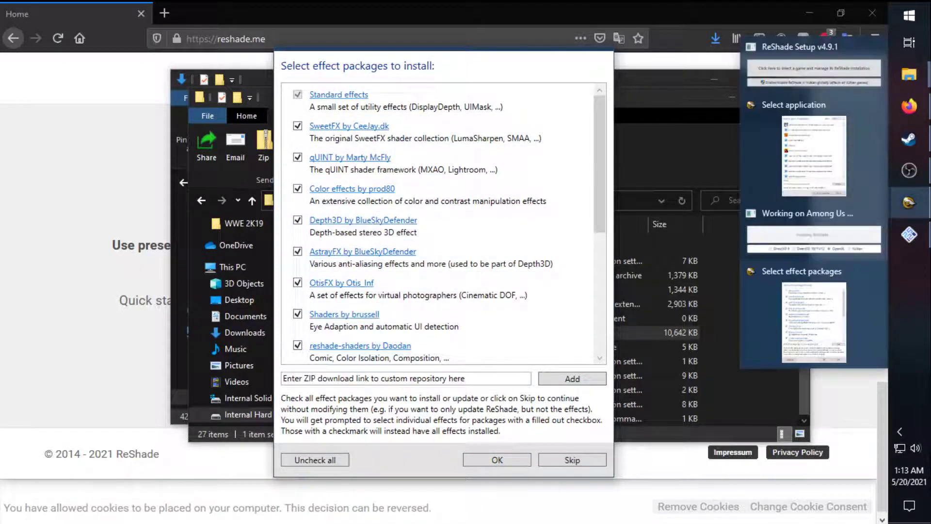
mouse_move(815, 286)
click(877, 268)
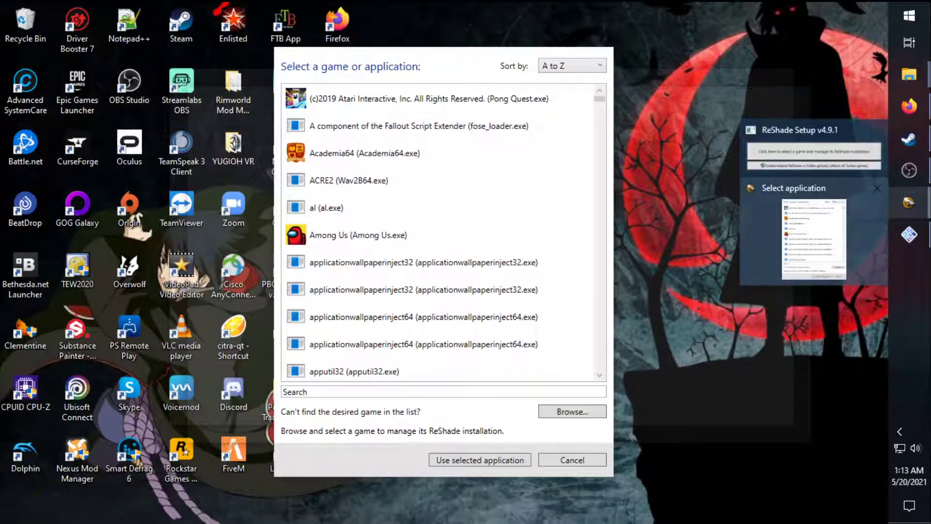
click(877, 188)
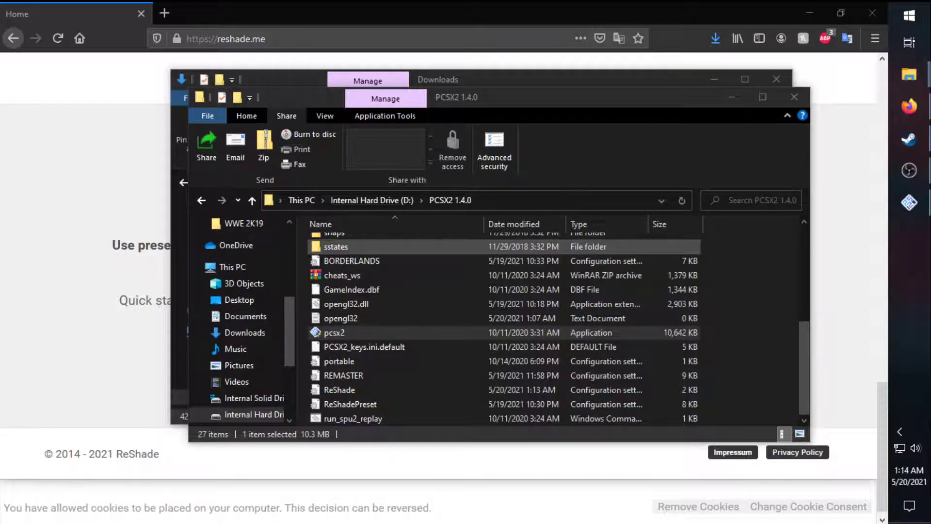
scroll(349, 283, up, 2)
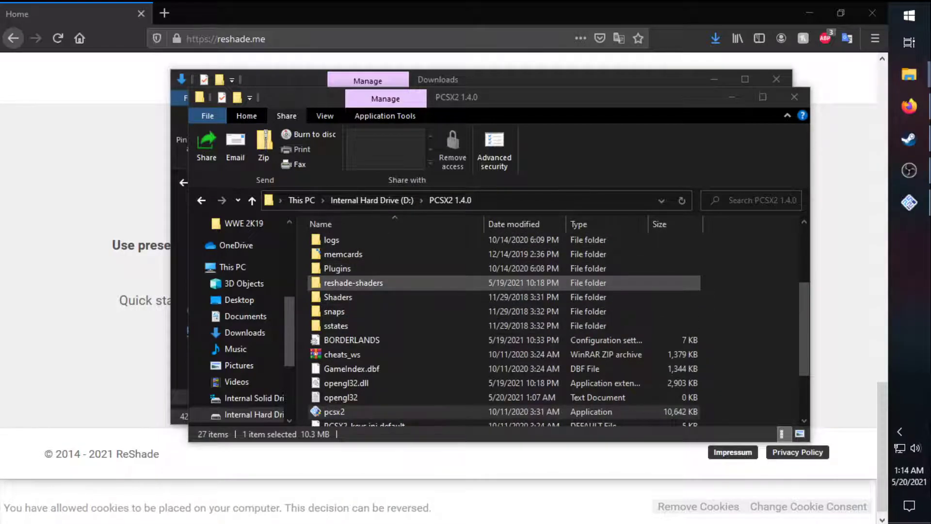
scroll(350, 283, down, 2)
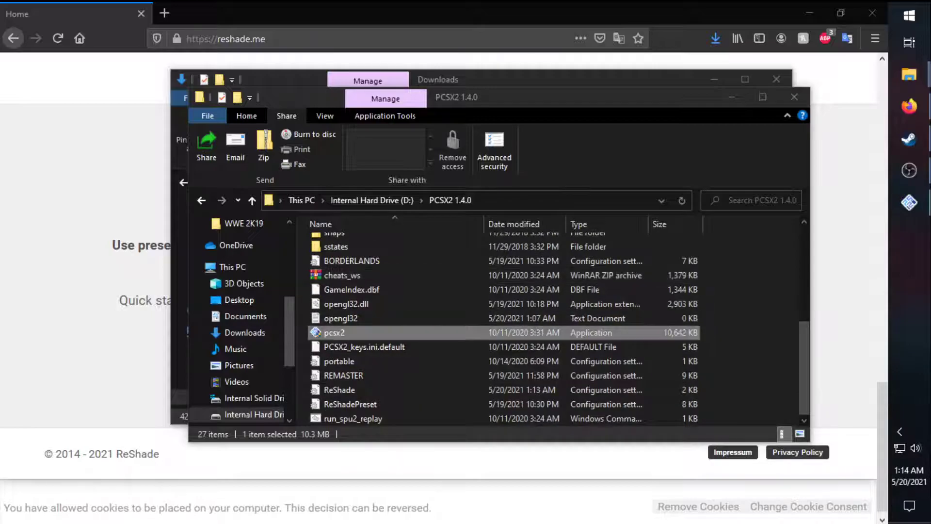
Bring the PCSX2 main window forward and boot the SOCOM ISO.
click(335, 333)
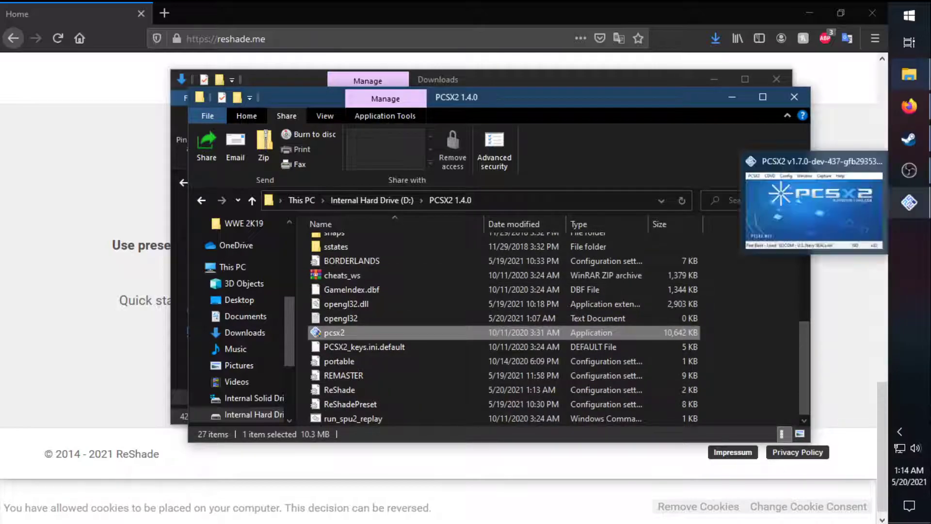
click(909, 201)
click(151, 60)
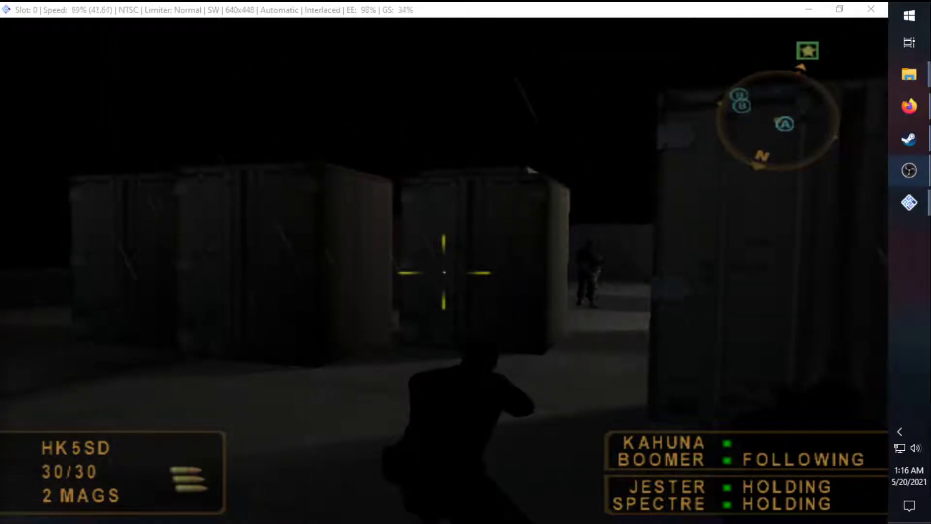
Focus the game and press Home to show the ReShade overlay with the REMASTER preset.
key(alt+Tab)
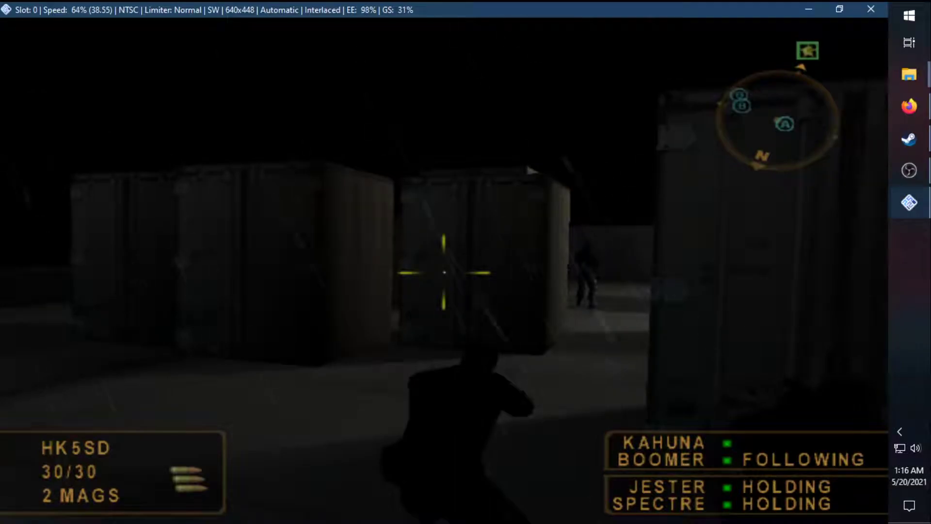
key(Home)
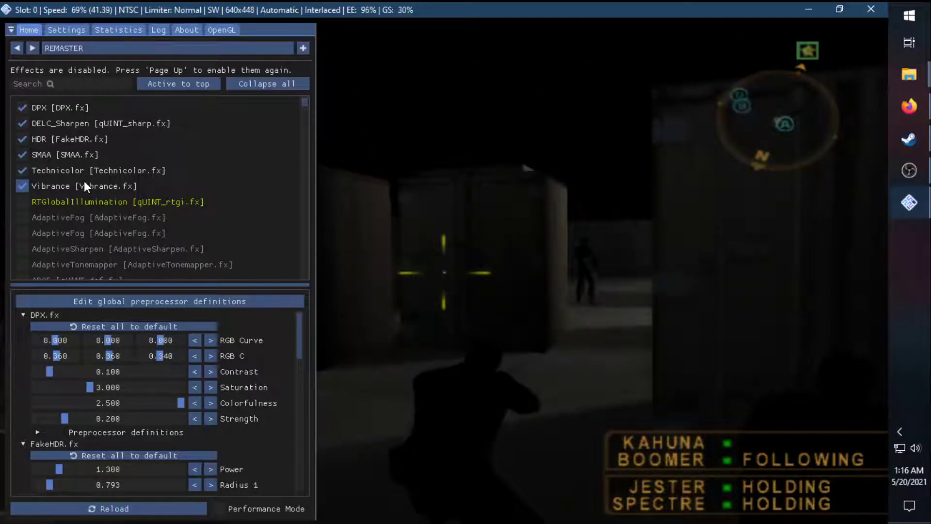
Review ReShade's keybind settings, then turn the REMASTER preset's six effects back on over gameplay.
click(65, 32)
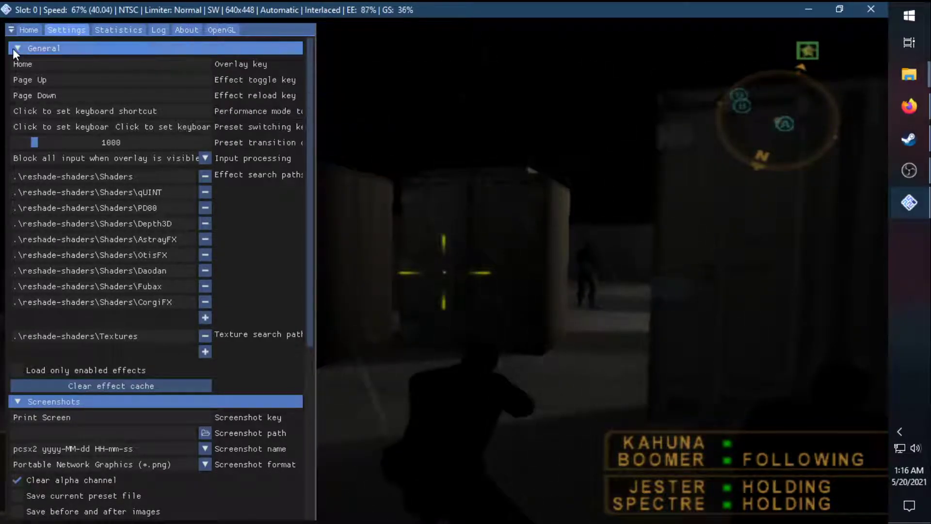
click(33, 27)
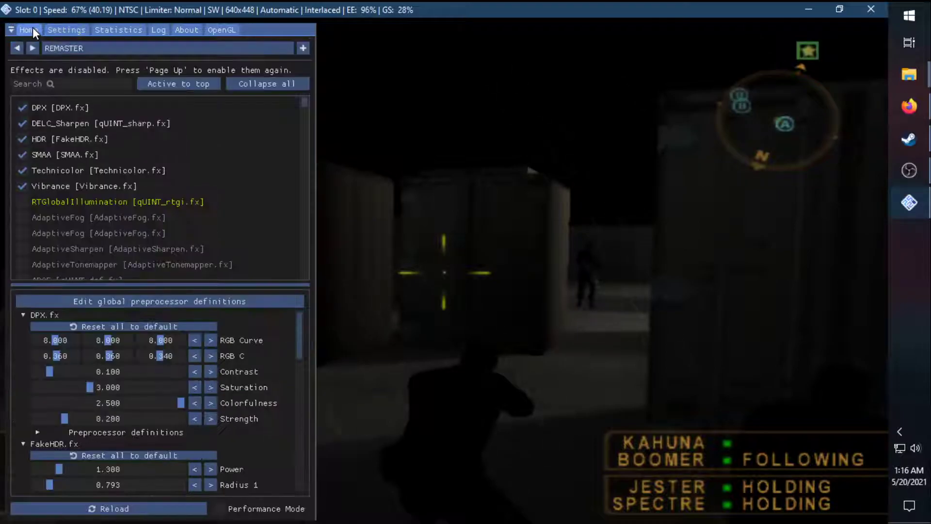
key(Page_Up)
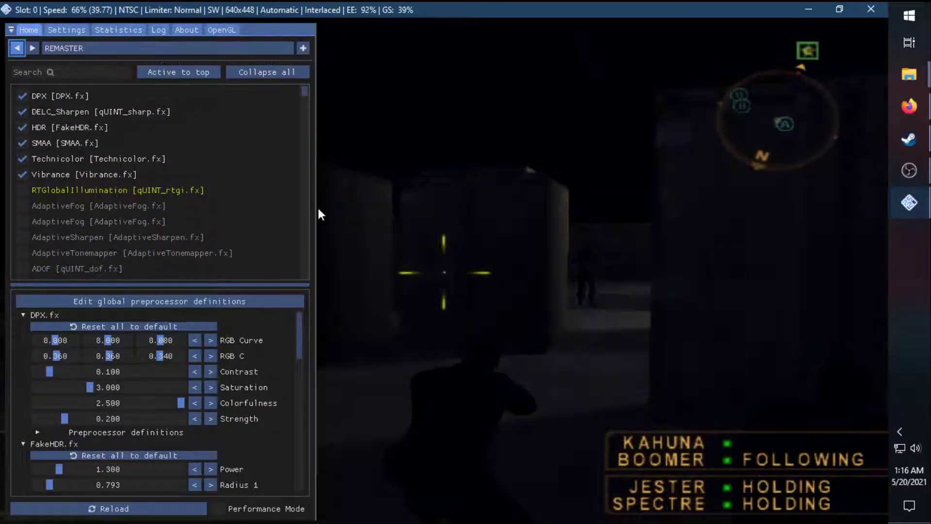